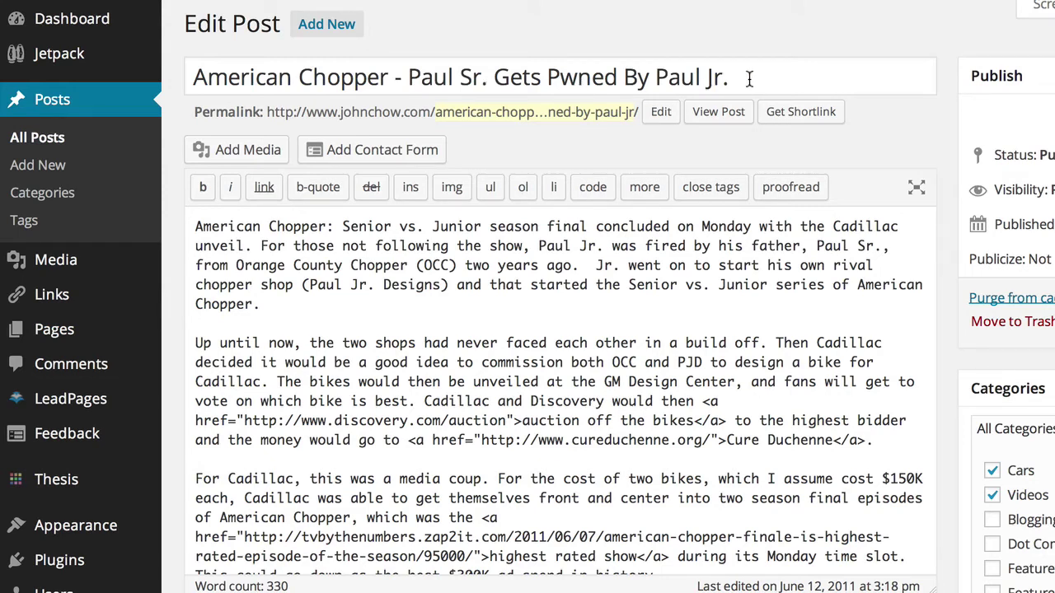
Read the American Chopper post's title and compare it with the opening paragraphs of the post body
{"action": "left_click_drag", "start_coordinate": [748, 78], "coordinate": [198, 75]}
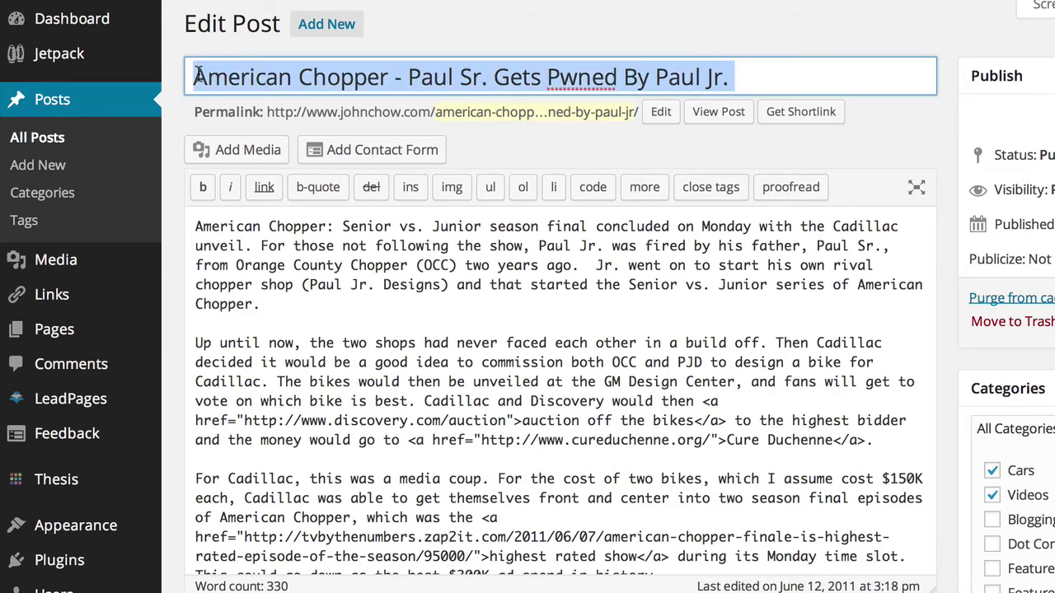
{"action": "left_click", "coordinate": [300, 269]}
{"action": "left_click_drag", "start_coordinate": [196, 226], "coordinate": [613, 265]}
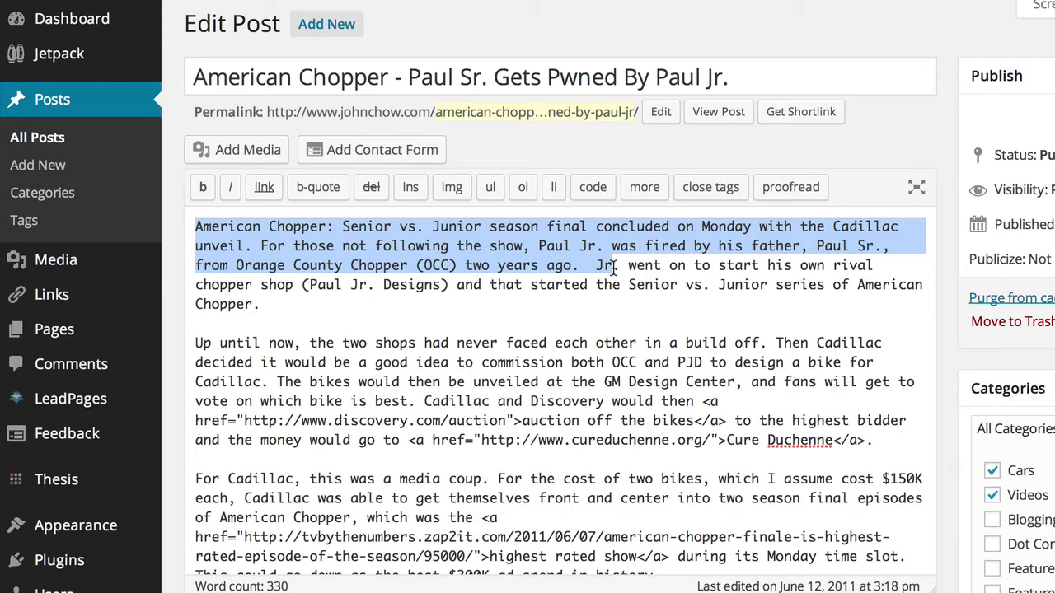
{"action": "left_click_drag", "start_coordinate": [615, 270], "coordinate": [553, 267]}
{"action": "left_click", "coordinate": [556, 284]}
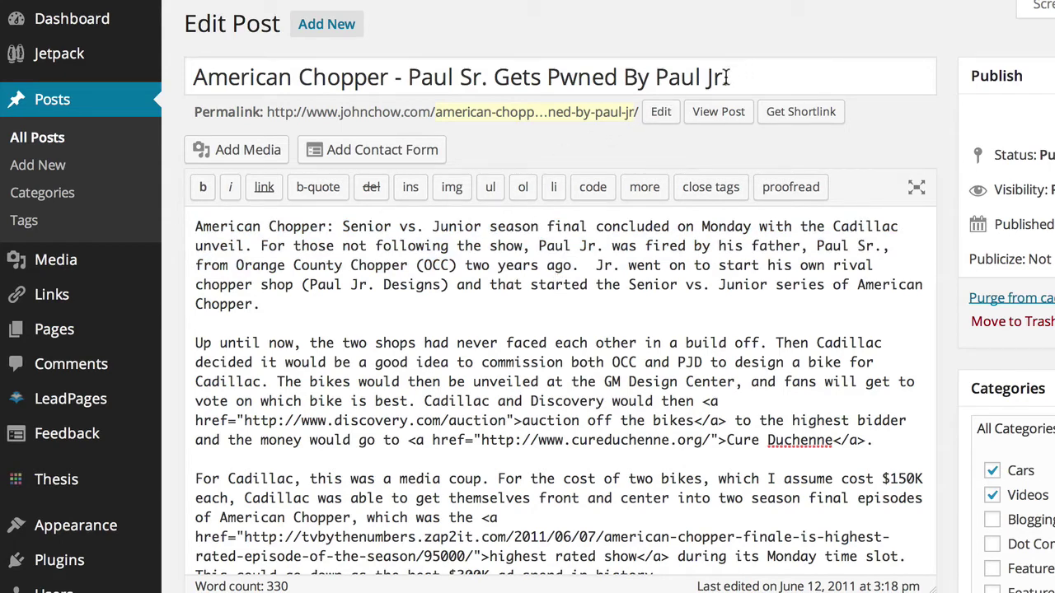
{"action": "left_click_drag", "start_coordinate": [730, 77], "coordinate": [681, 76]}
{"action": "left_click_drag", "start_coordinate": [458, 231], "coordinate": [513, 257]}
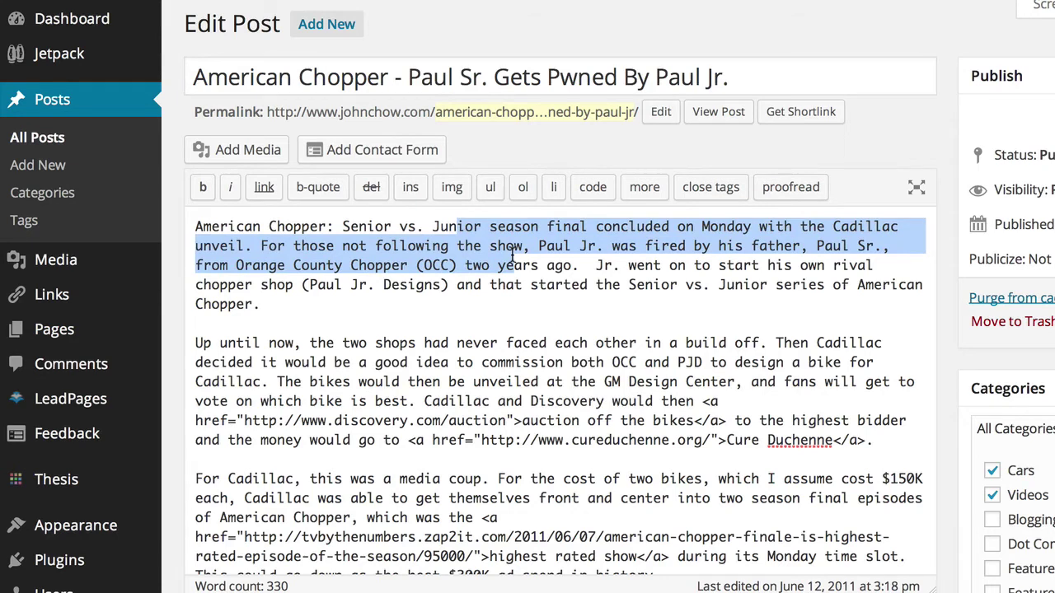
{"action": "left_click_drag", "start_coordinate": [511, 256], "coordinate": [515, 259]}
{"action": "left_click", "coordinate": [464, 284]}
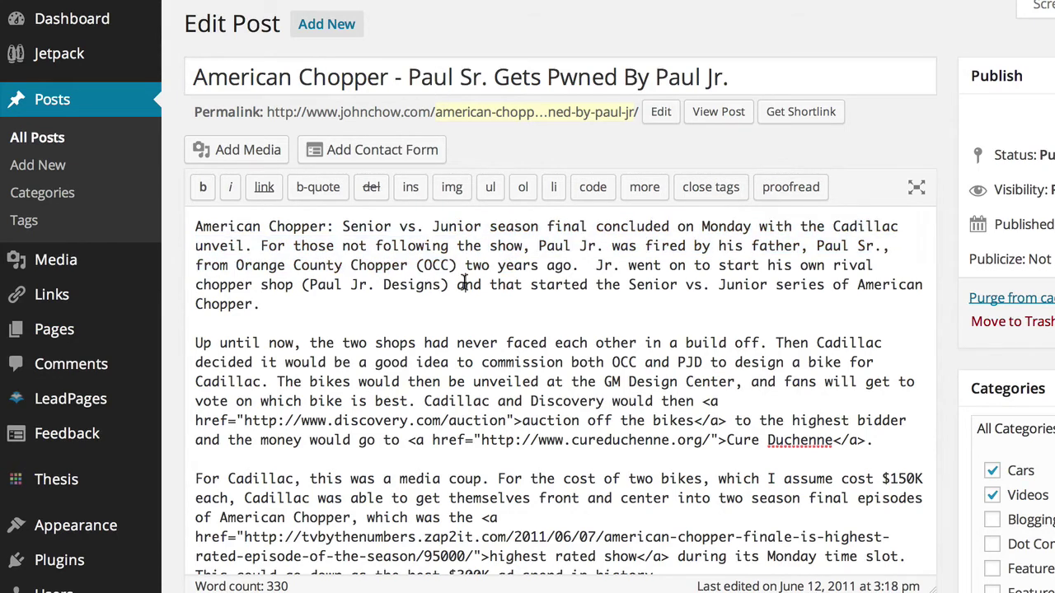
{"action": "left_click_drag", "start_coordinate": [745, 83], "coordinate": [194, 77]}
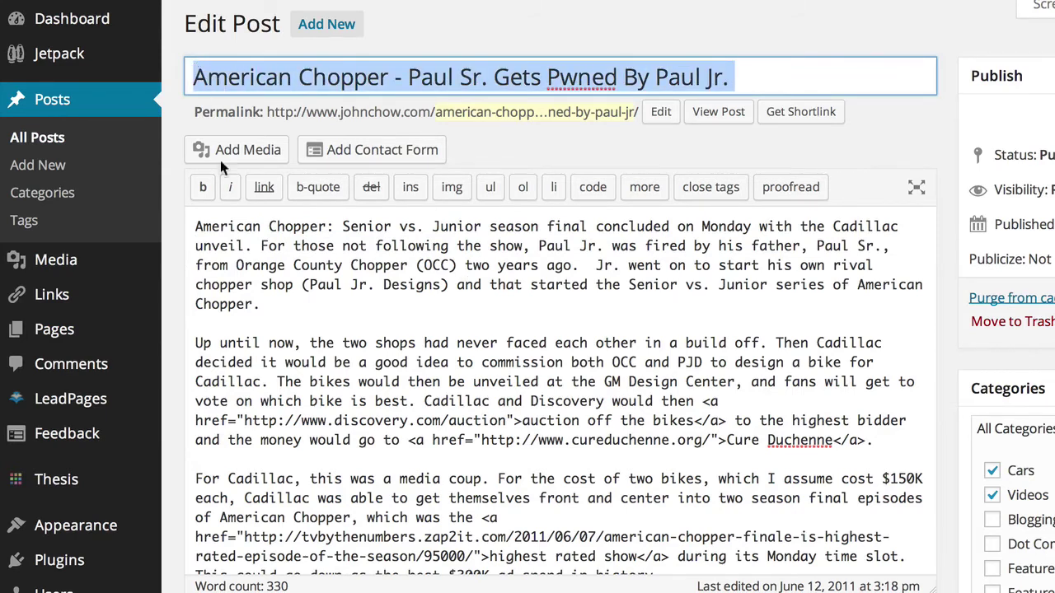
{"action": "left_click_drag", "start_coordinate": [195, 222], "coordinate": [345, 478]}
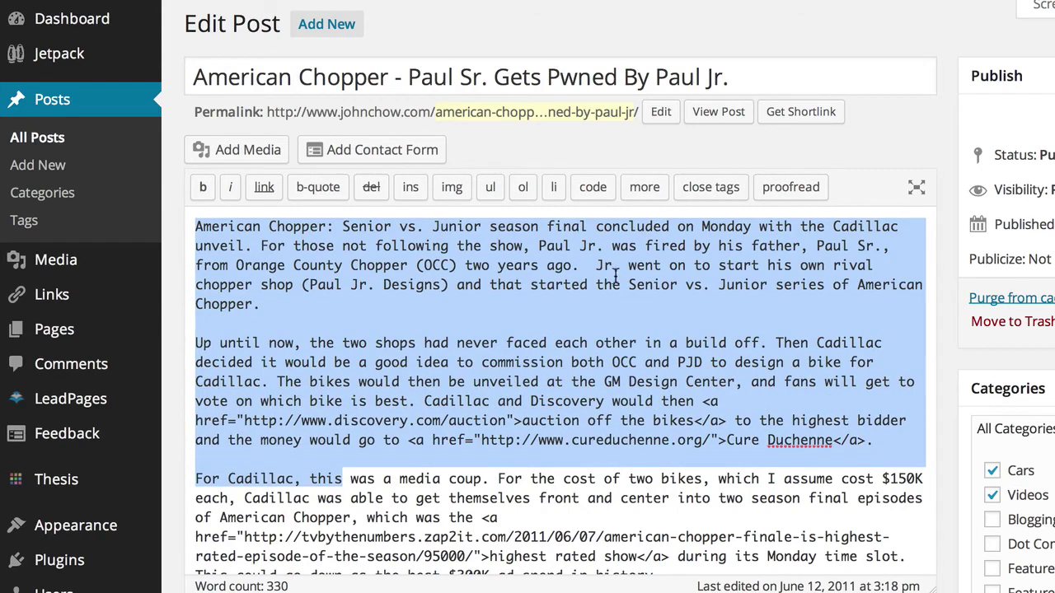
{"action": "left_click", "coordinate": [746, 310]}
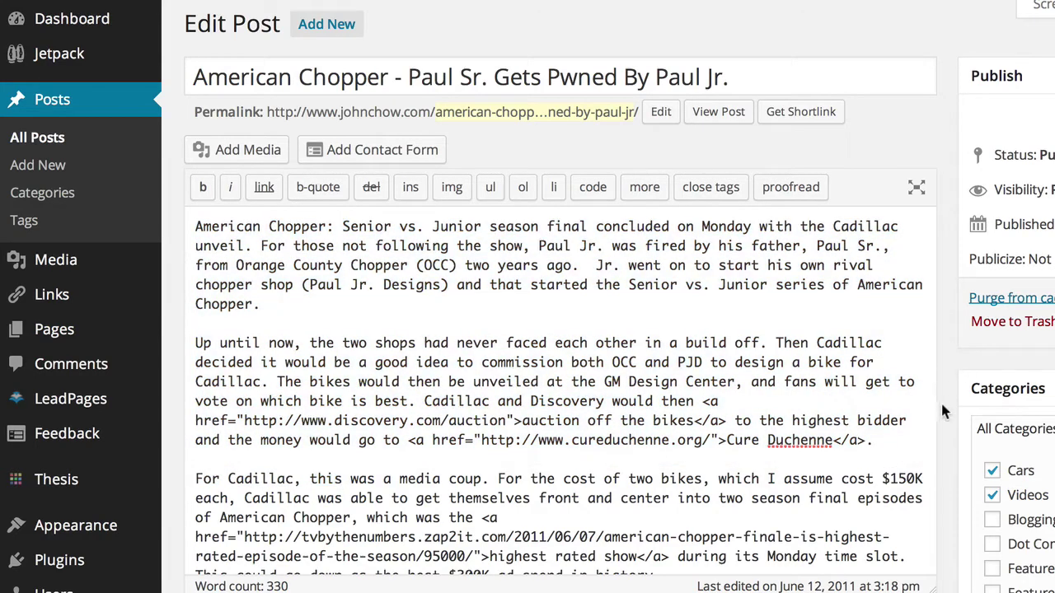
Examine the Custom Title Tag text in the post's SEO Details and Additional Style section
{"action": "scroll", "coordinate": [945, 410], "scroll_direction": "down", "scroll_amount": 2}
{"action": "scroll", "coordinate": [946, 421], "scroll_direction": "down", "scroll_amount": 5}
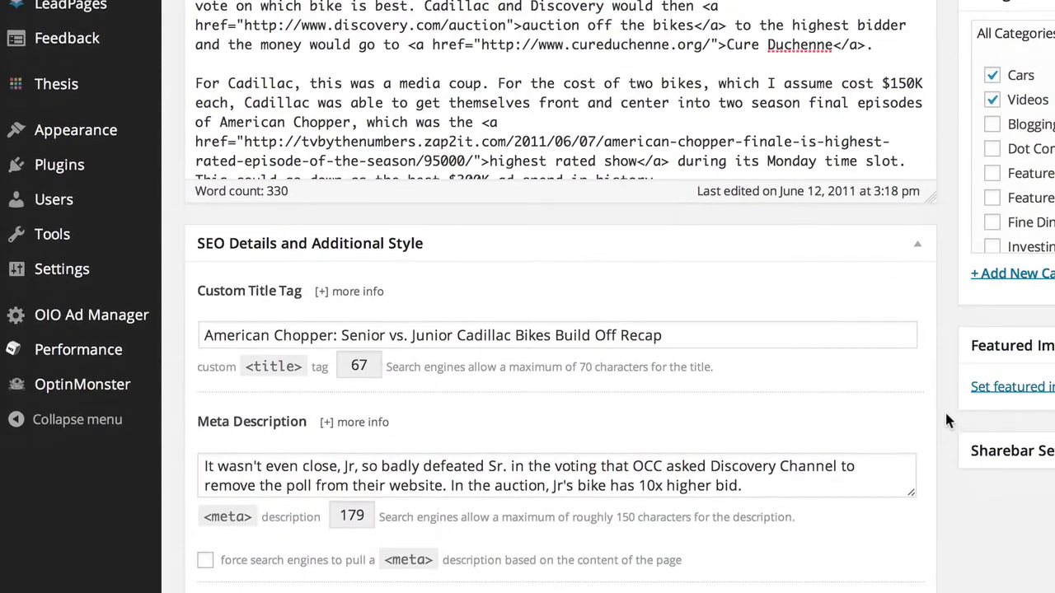
{"action": "scroll", "coordinate": [946, 420], "scroll_direction": "down", "scroll_amount": 1}
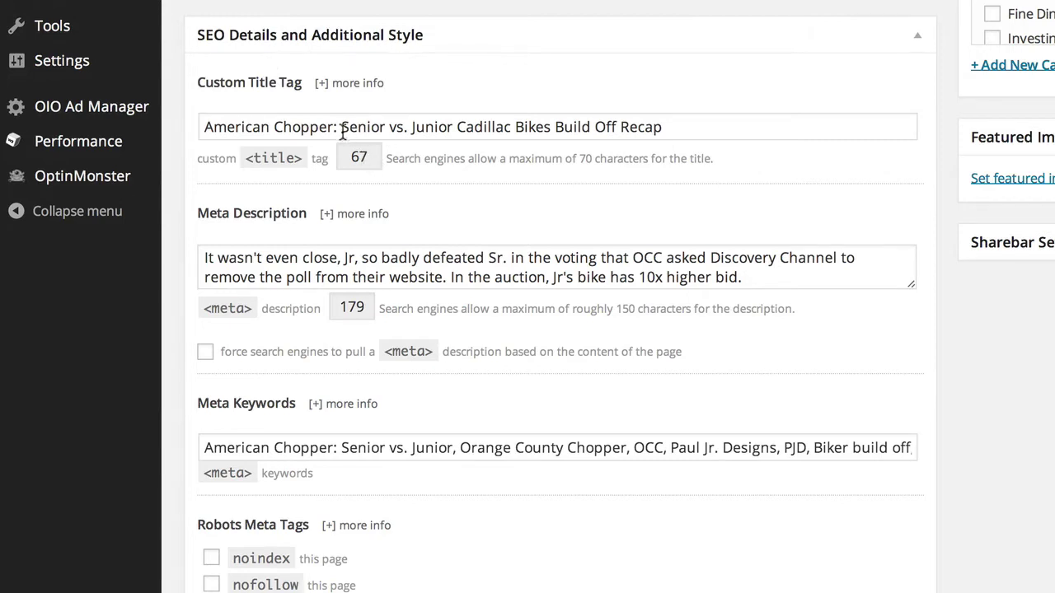
{"action": "left_click_drag", "start_coordinate": [664, 128], "coordinate": [201, 125]}
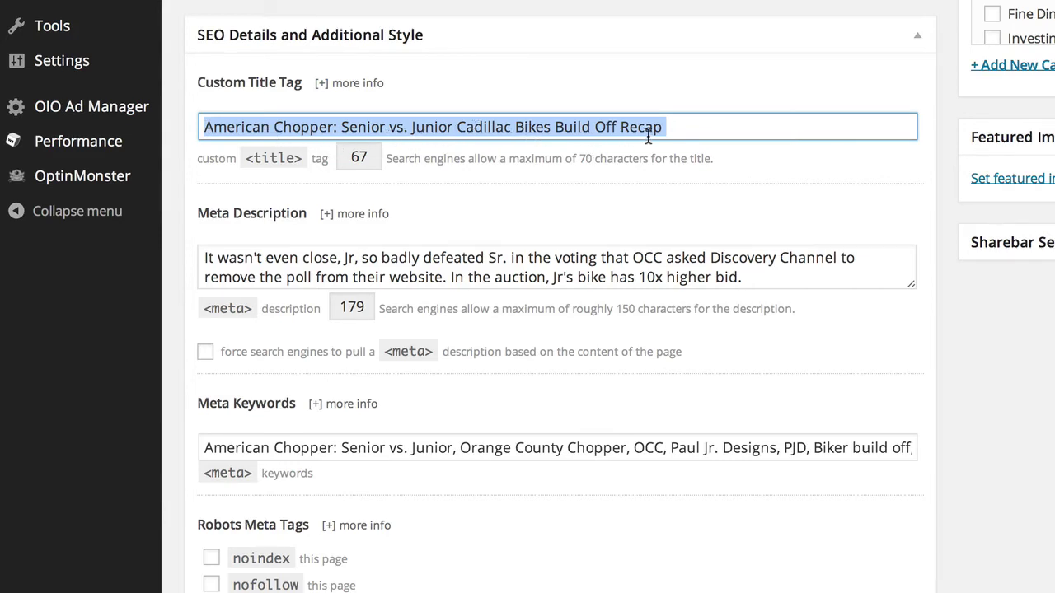
{"action": "left_click", "coordinate": [679, 129]}
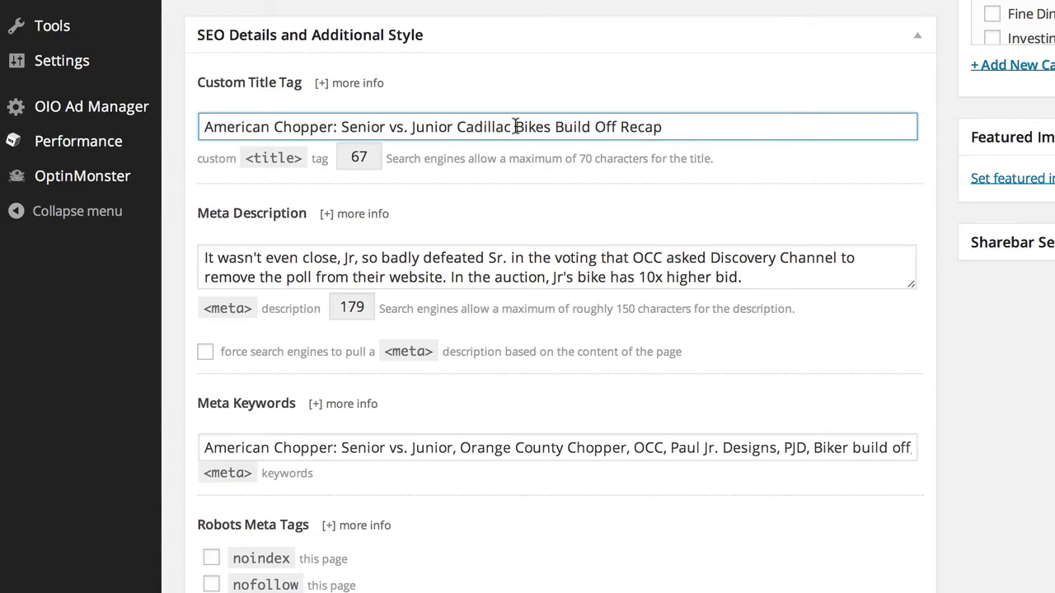
Compare the custom title tag with the post's title and the first paragraph of its content
{"action": "scroll", "coordinate": [516, 125], "scroll_direction": "up", "scroll_amount": 20}
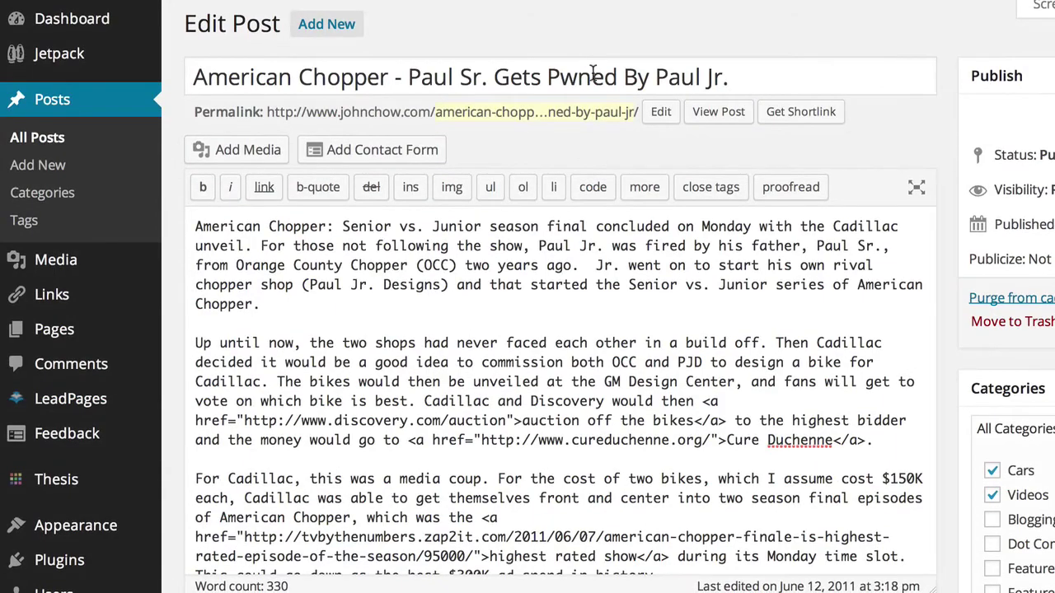
{"action": "scroll", "coordinate": [445, 493], "scroll_direction": "down", "scroll_amount": 5}
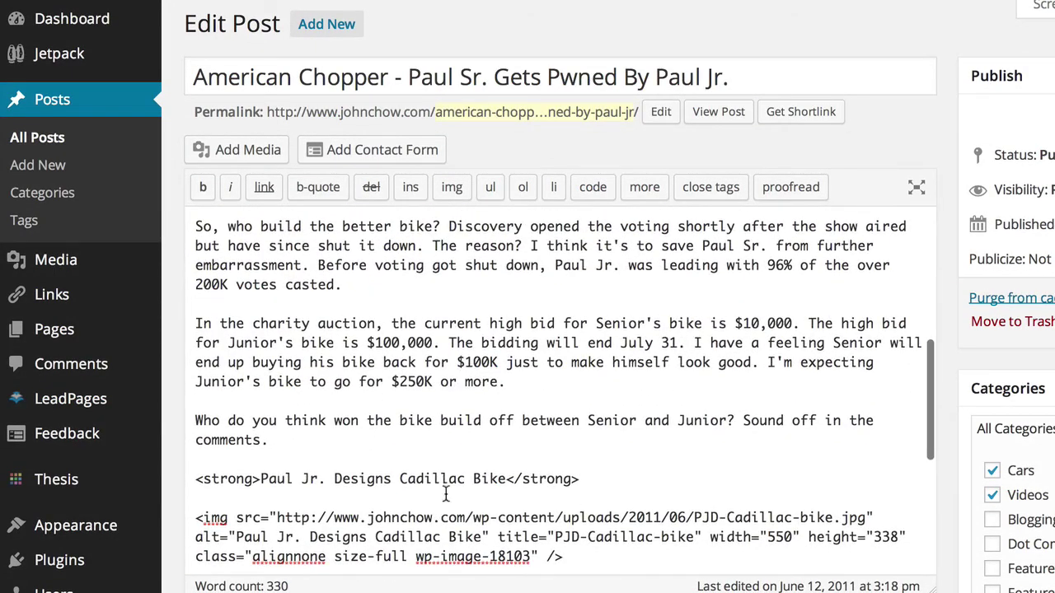
{"action": "scroll", "coordinate": [742, 126], "scroll_direction": "down", "scroll_amount": 10}
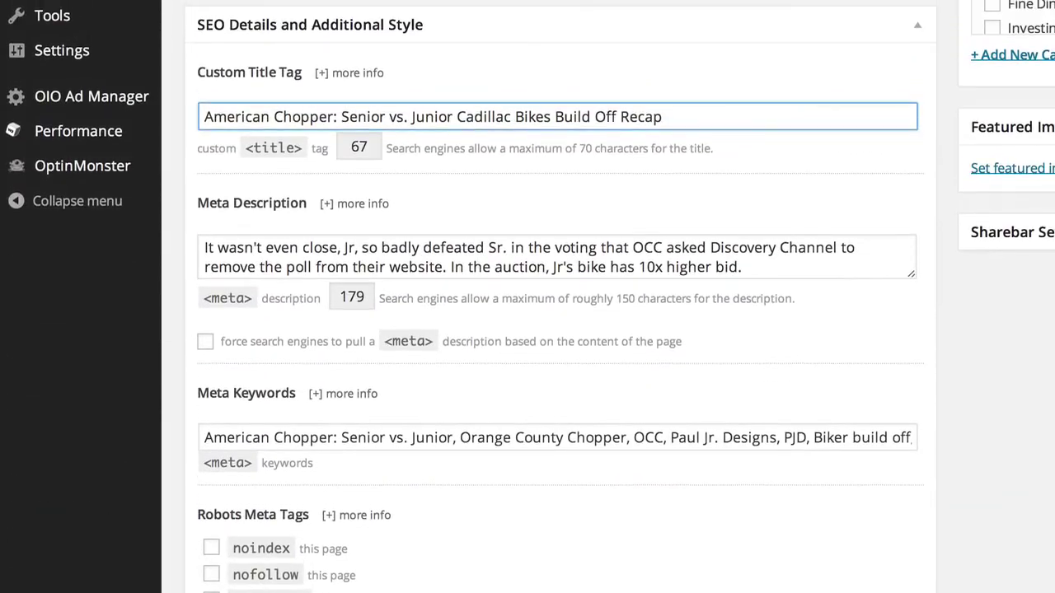
{"action": "left_click_drag", "start_coordinate": [687, 116], "coordinate": [210, 120]}
{"action": "scroll", "coordinate": [701, 92], "scroll_direction": "up", "scroll_amount": 8}
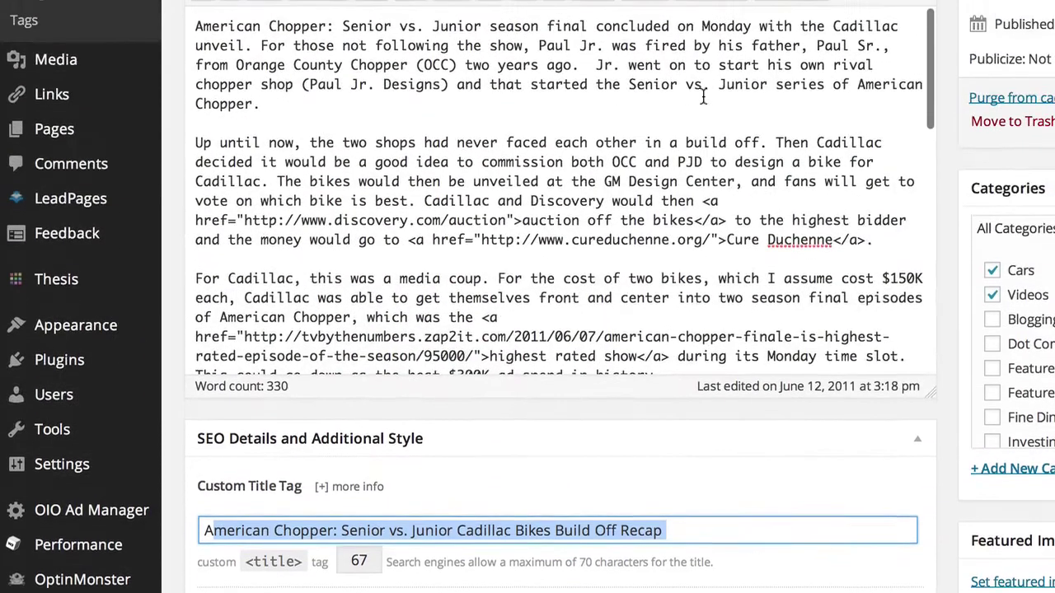
{"action": "scroll", "coordinate": [703, 96], "scroll_direction": "up", "scroll_amount": 1}
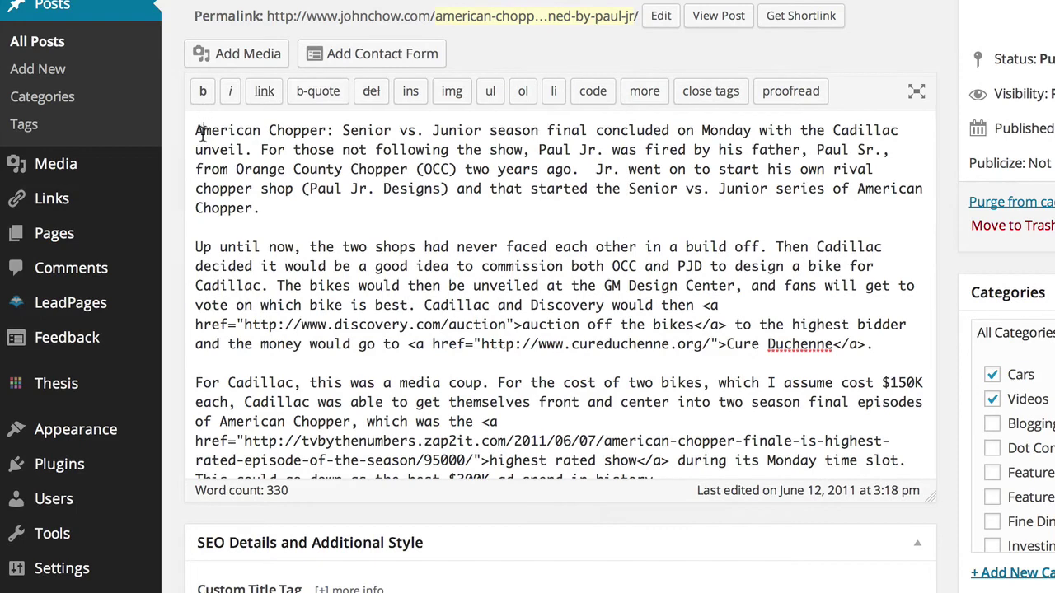
{"action": "left_click_drag", "start_coordinate": [198, 132], "coordinate": [289, 170]}
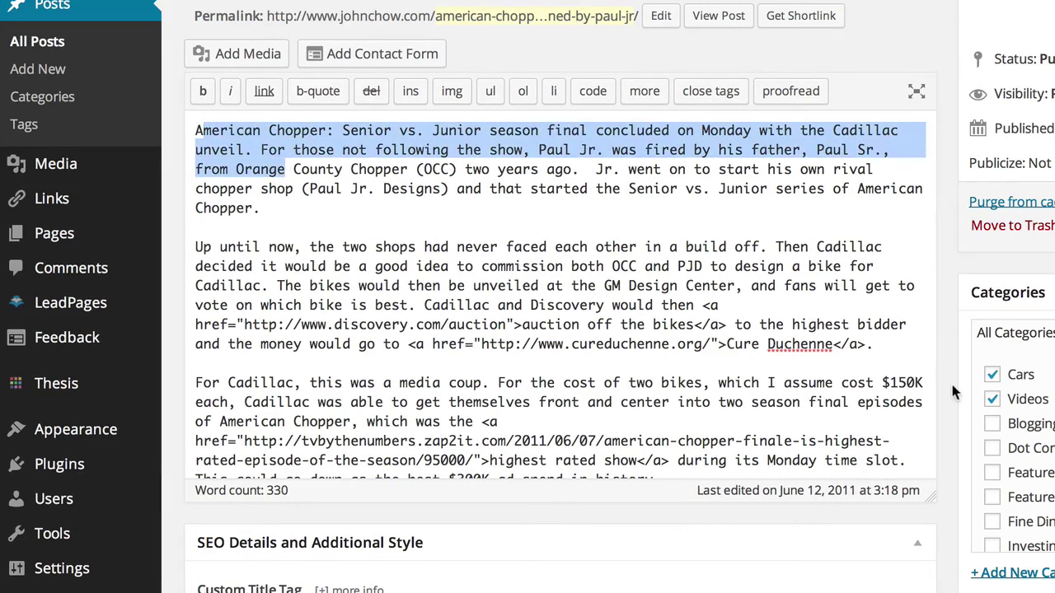
Examine the Meta Description text and the Meta Keywords list in the post's SEO details
{"action": "scroll", "coordinate": [955, 394], "scroll_direction": "down", "scroll_amount": 1}
{"action": "scroll", "coordinate": [952, 393], "scroll_direction": "down", "scroll_amount": 6}
{"action": "left_click", "coordinate": [762, 282]}
{"action": "left_click_drag", "start_coordinate": [762, 282], "coordinate": [201, 261]}
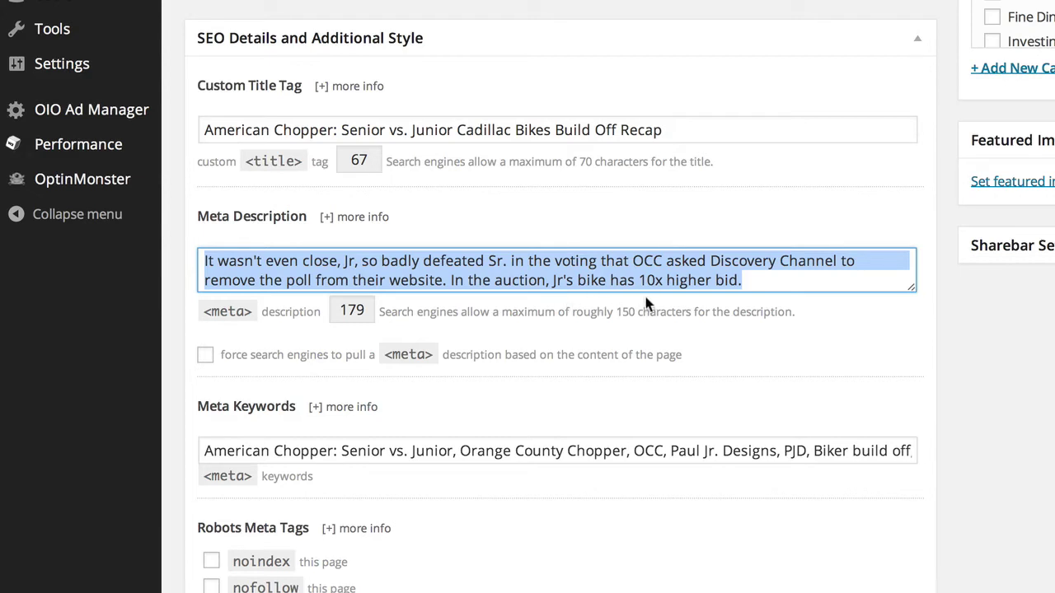
{"action": "left_click", "coordinate": [763, 283]}
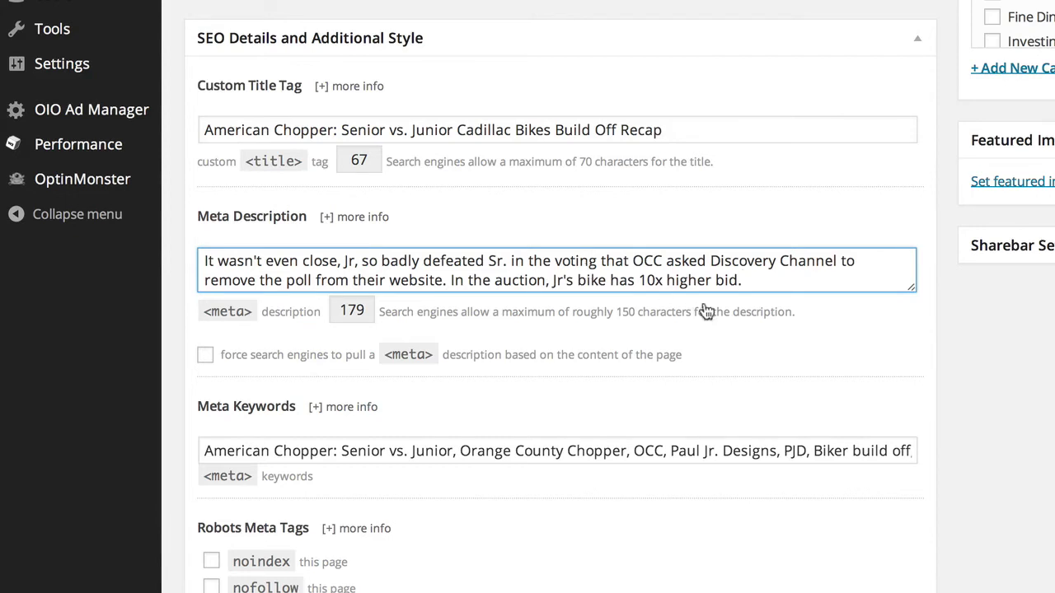
{"action": "left_click_drag", "start_coordinate": [745, 280], "coordinate": [196, 264]}
{"action": "left_click", "coordinate": [278, 278]}
{"action": "left_click_drag", "start_coordinate": [203, 262], "coordinate": [589, 298]}
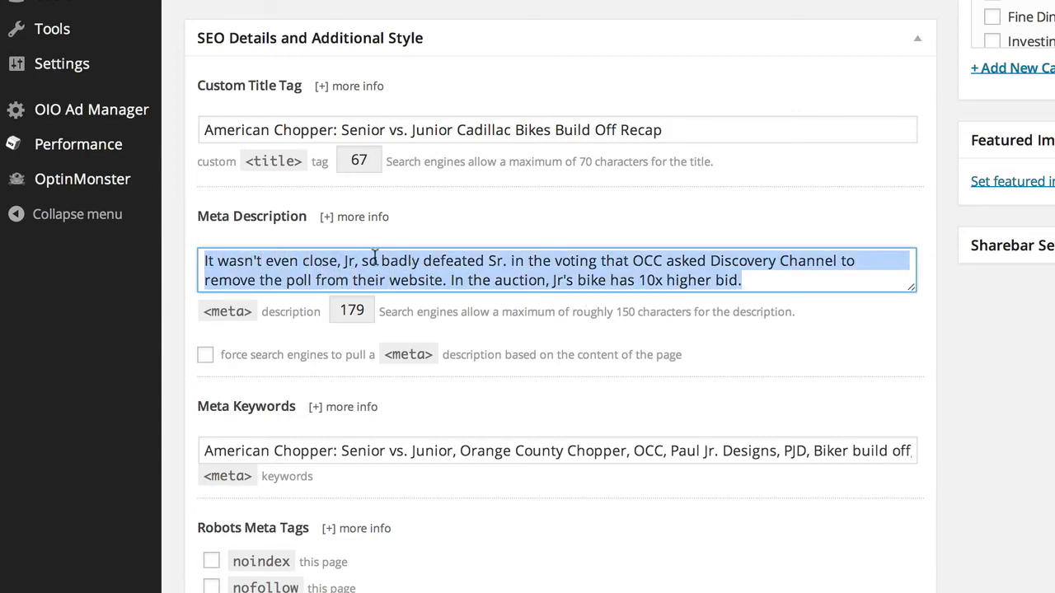
{"action": "left_click", "coordinate": [328, 265]}
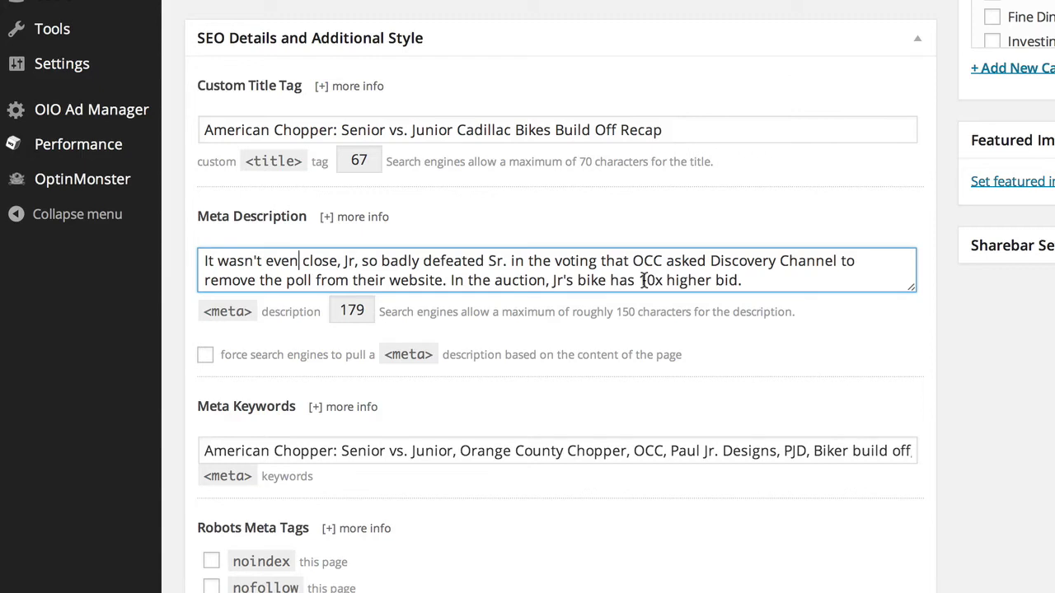
{"action": "left_click_drag", "start_coordinate": [644, 280], "coordinate": [372, 255]}
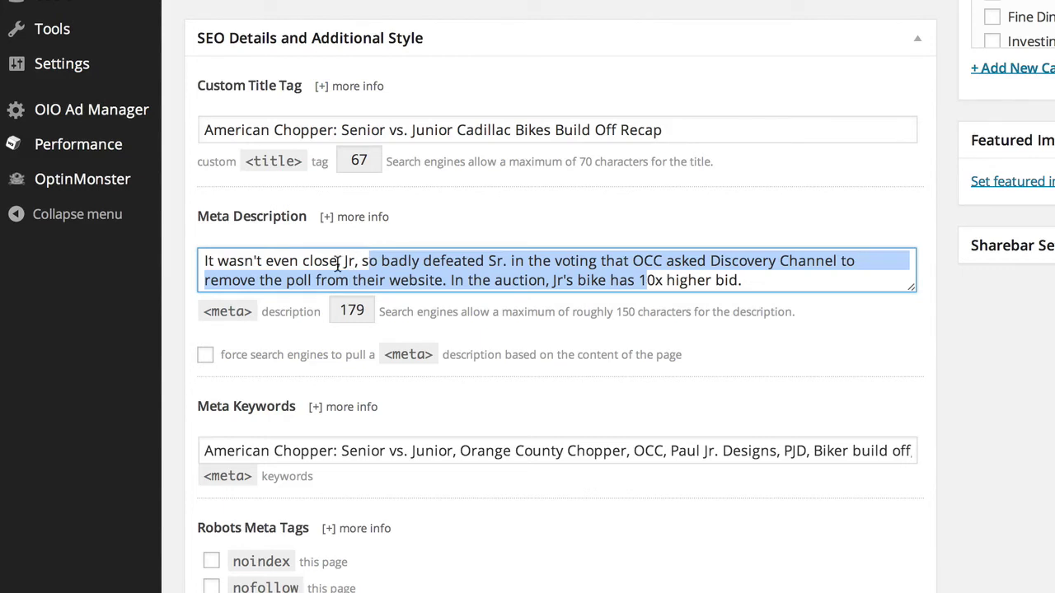
{"action": "left_click", "coordinate": [339, 260]}
{"action": "left_click_drag", "start_coordinate": [203, 451], "coordinate": [601, 478]}
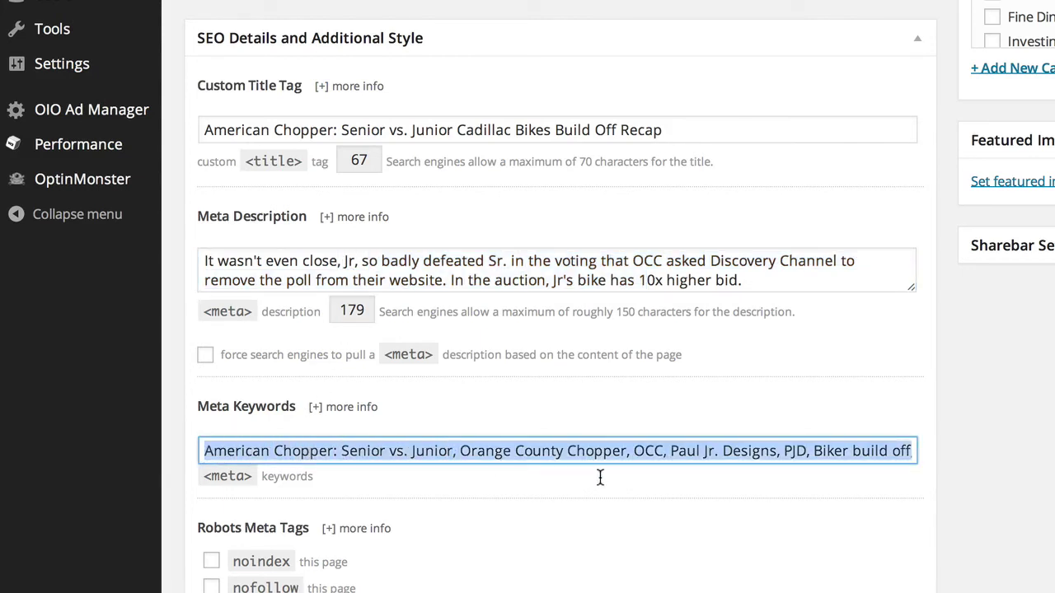
{"action": "left_click", "coordinate": [245, 438]}
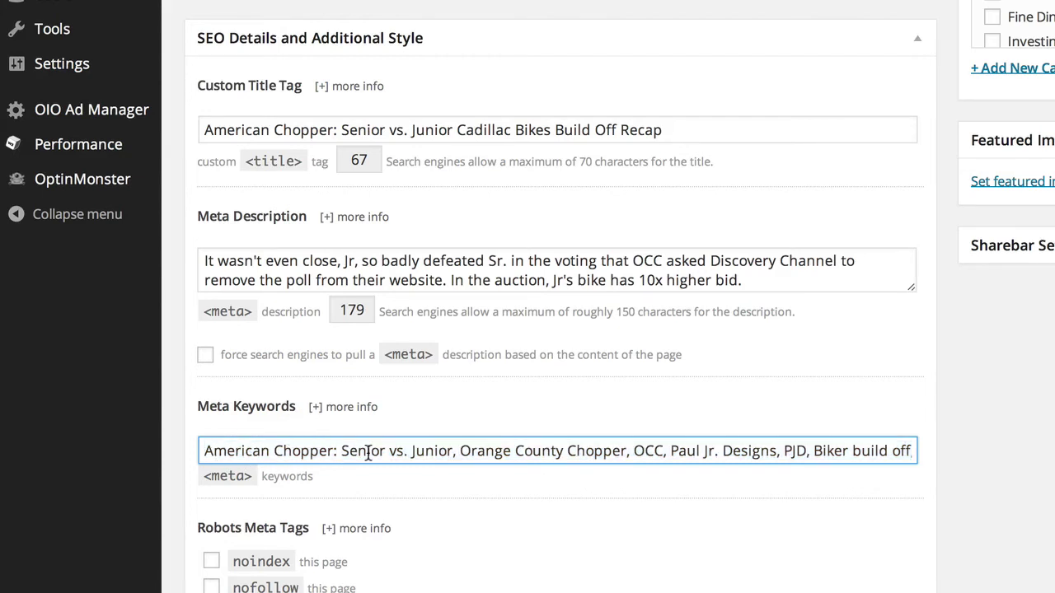